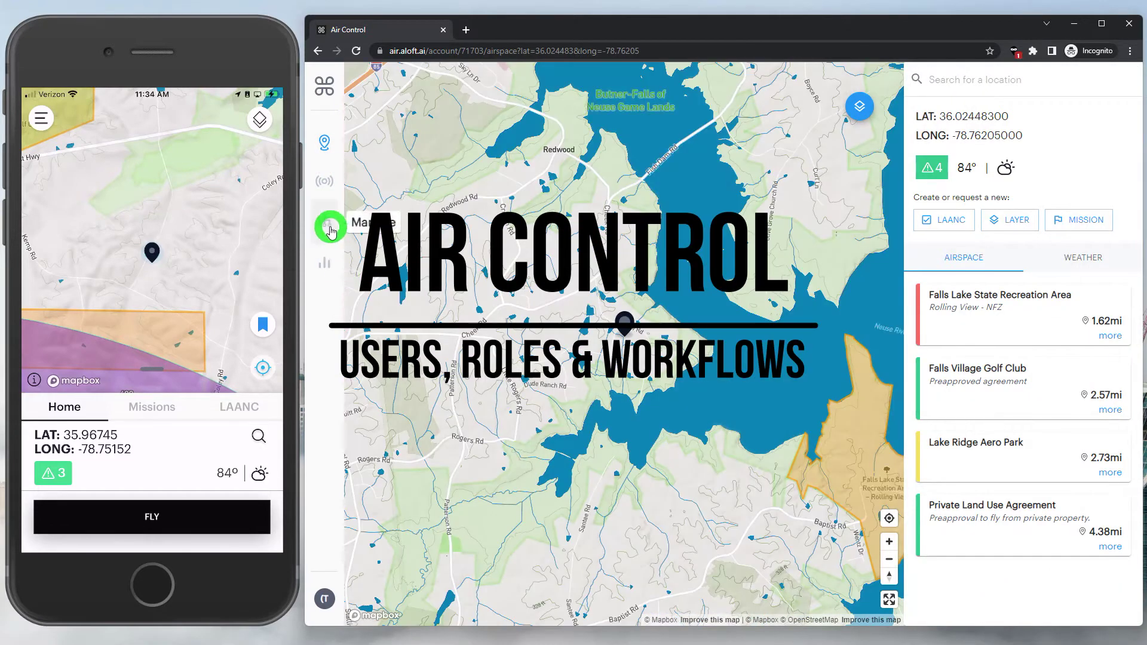
Open Air Control's Manage section and scroll down its menu
click(327, 227)
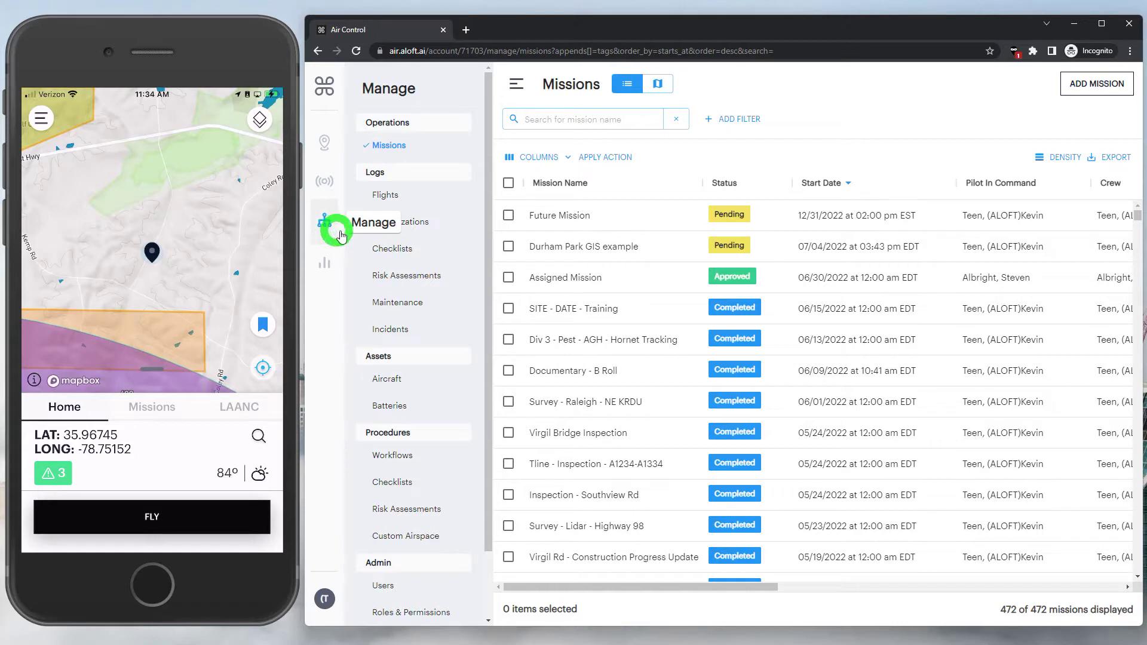
scroll(394, 247, down, 2)
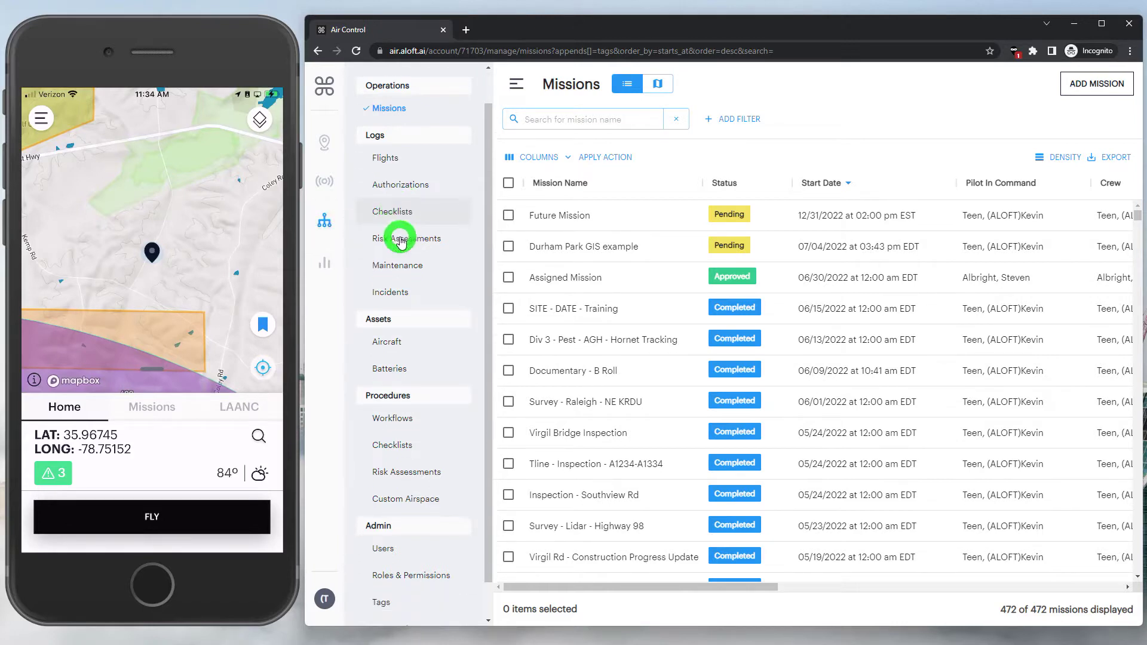
List all 15 users in a maximized window and view, then close, one user's details
click(404, 514)
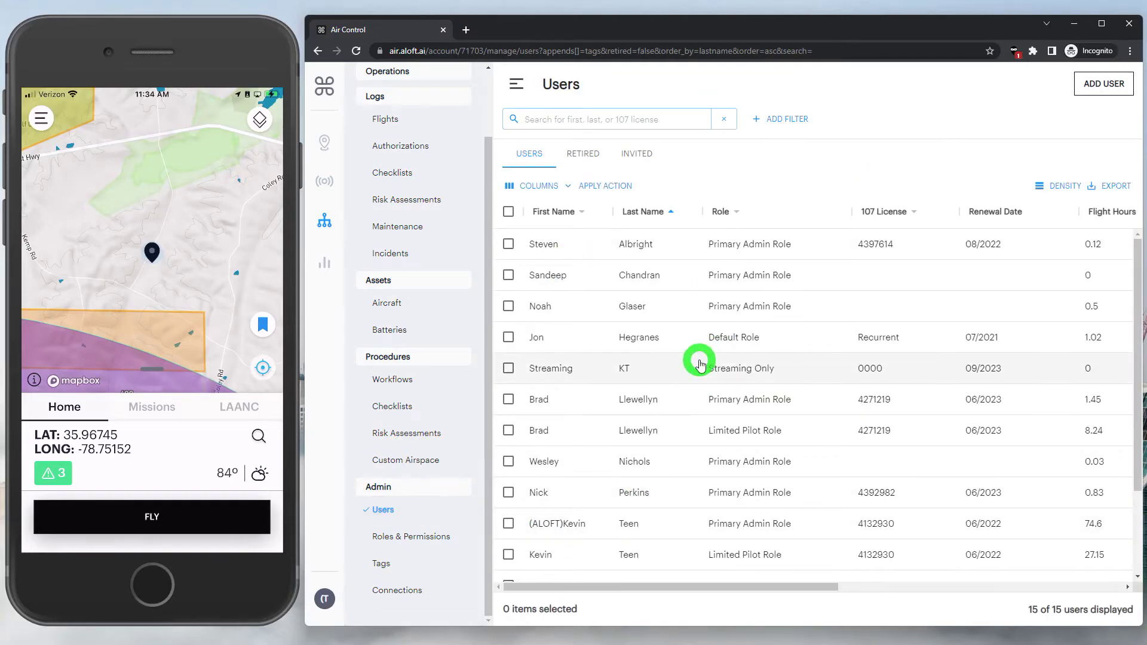
click(1101, 23)
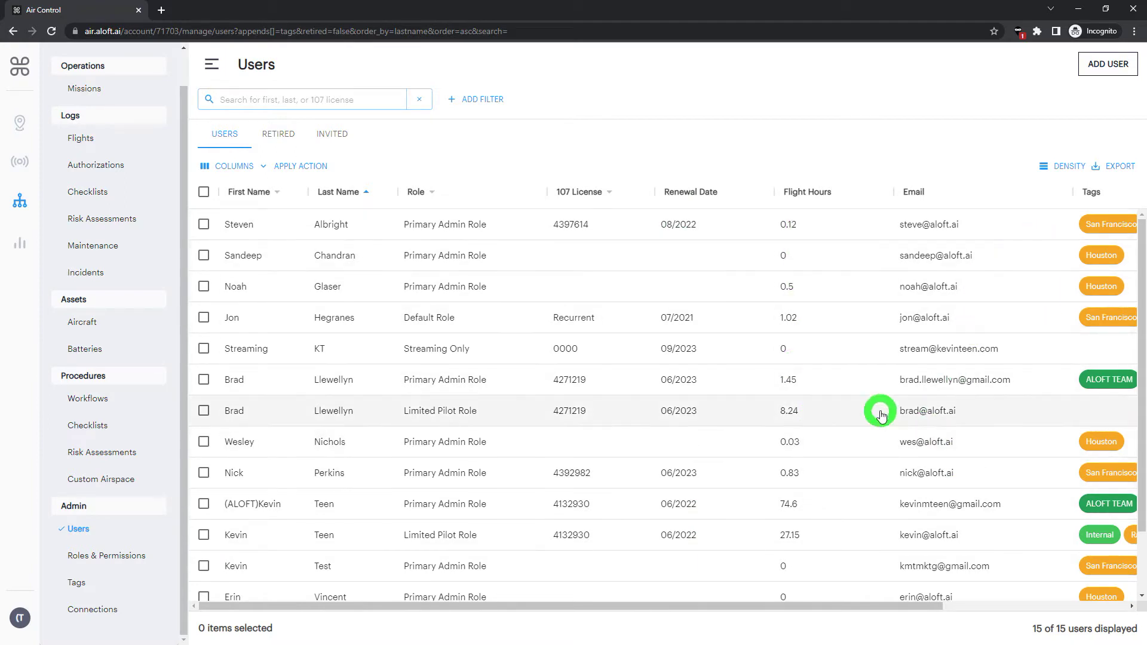
click(391, 292)
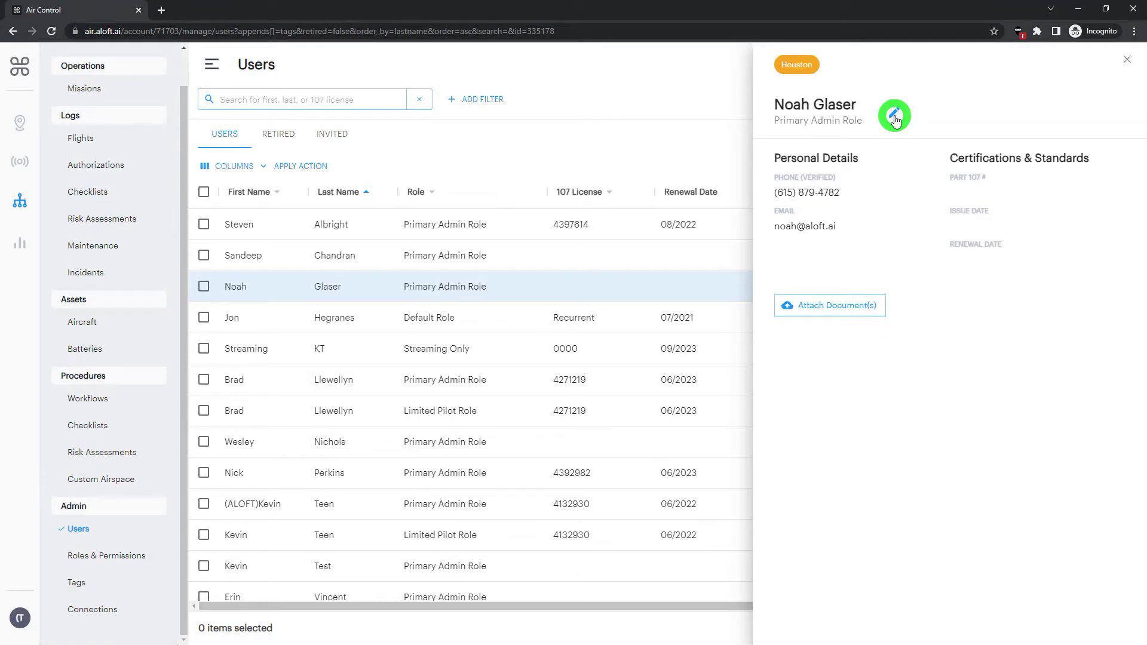
click(664, 138)
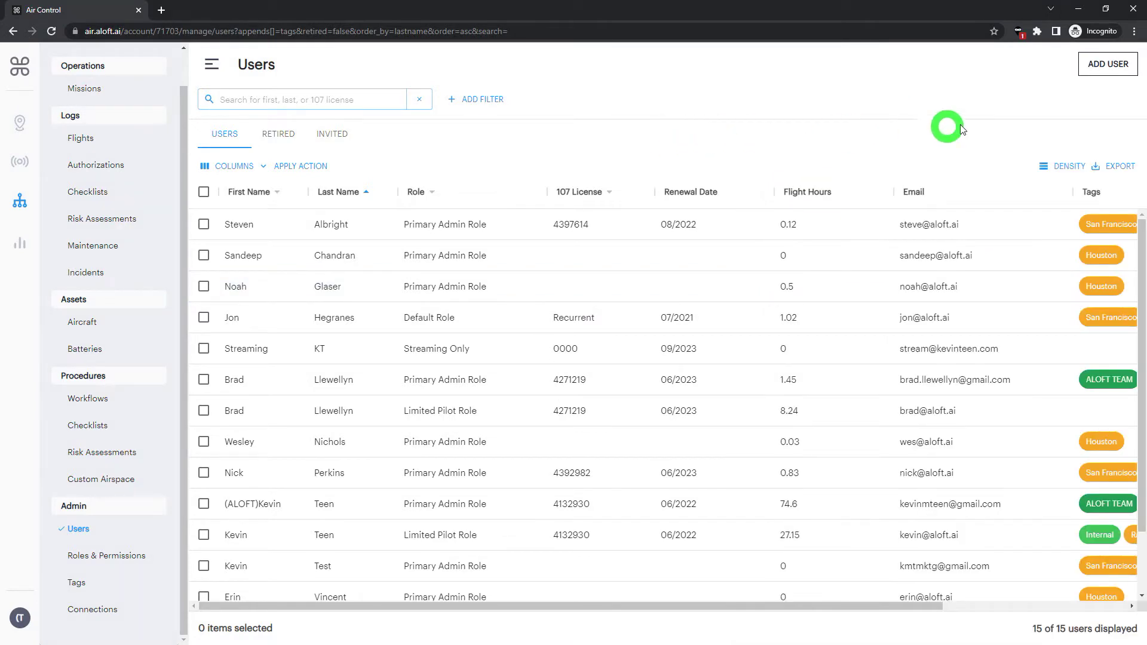
click(1084, 71)
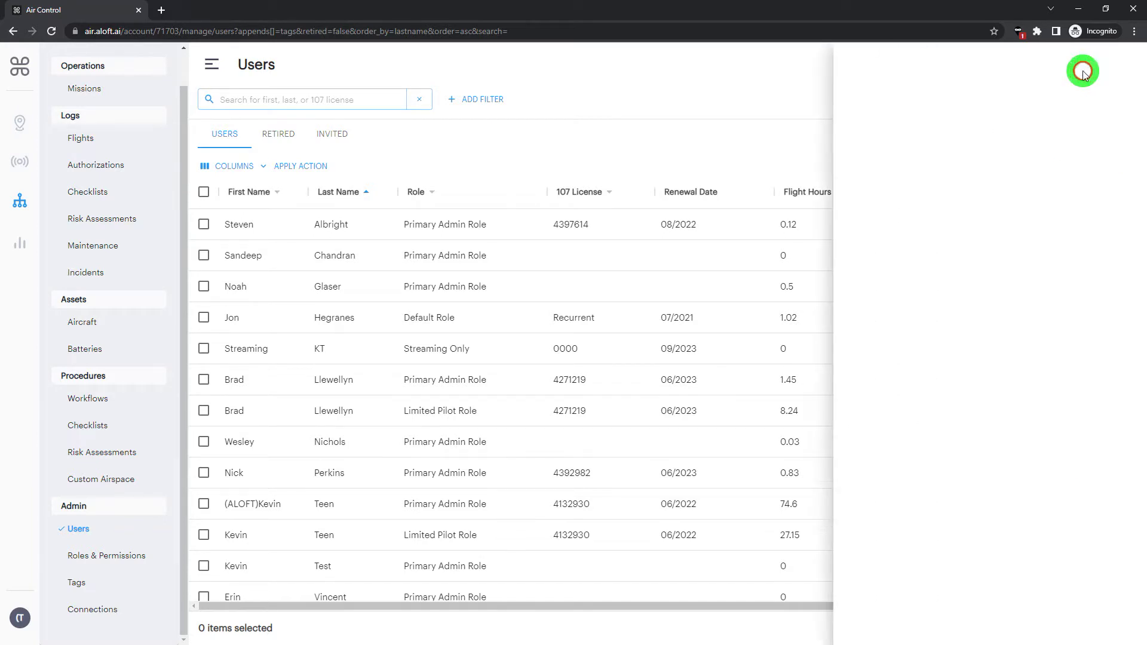
click(884, 178)
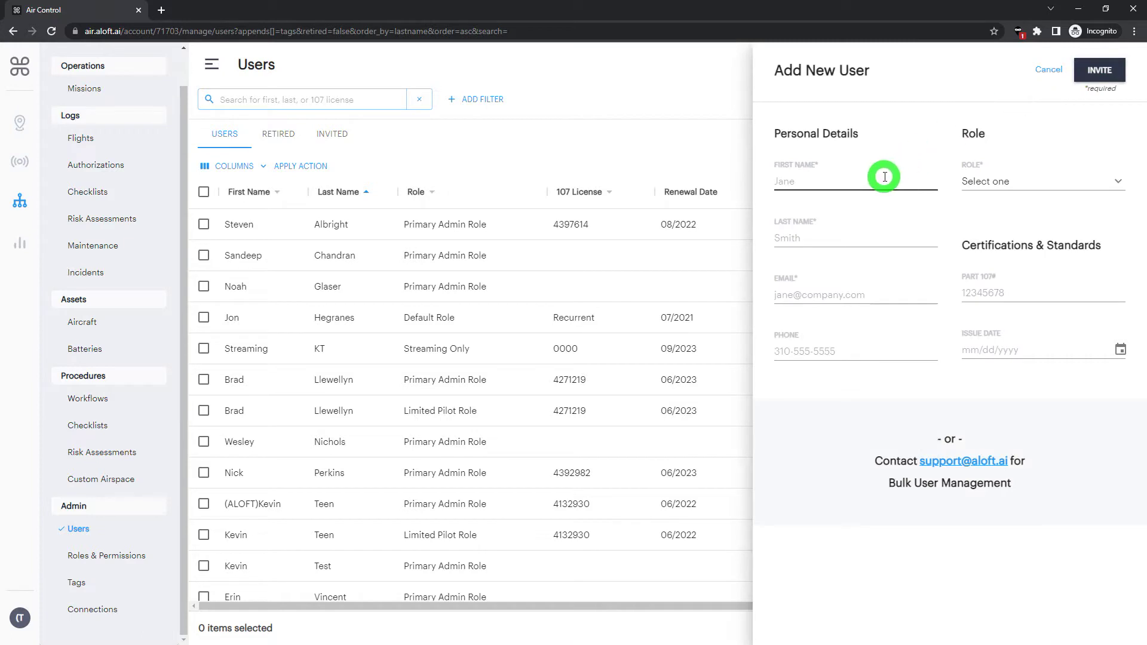
click(884, 238)
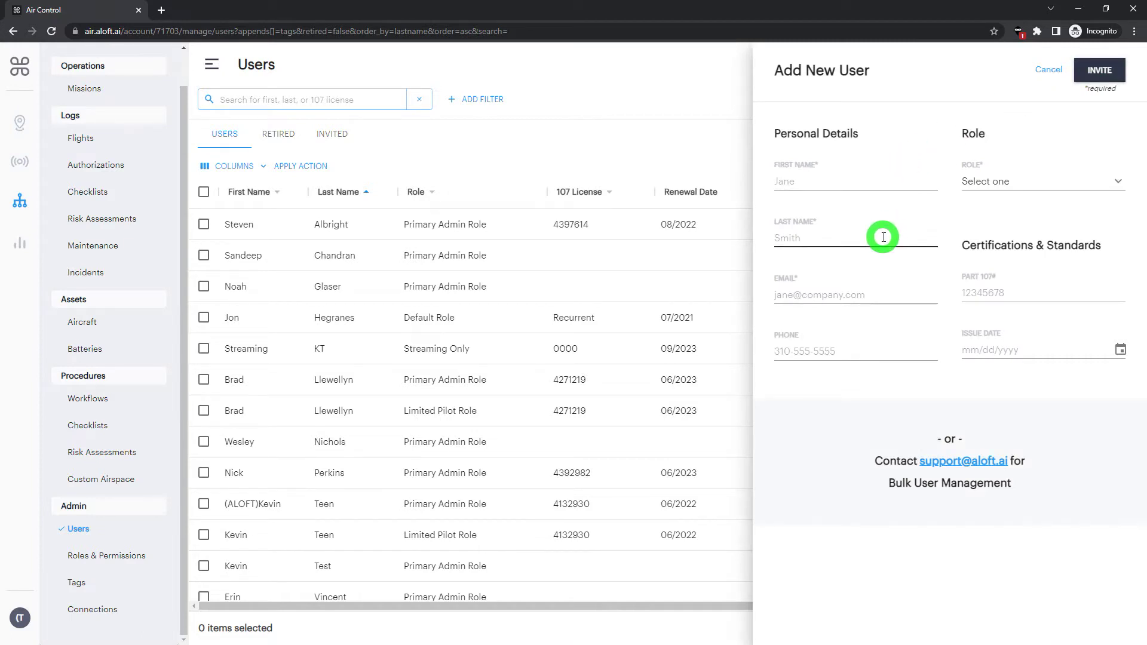
click(884, 293)
click(971, 181)
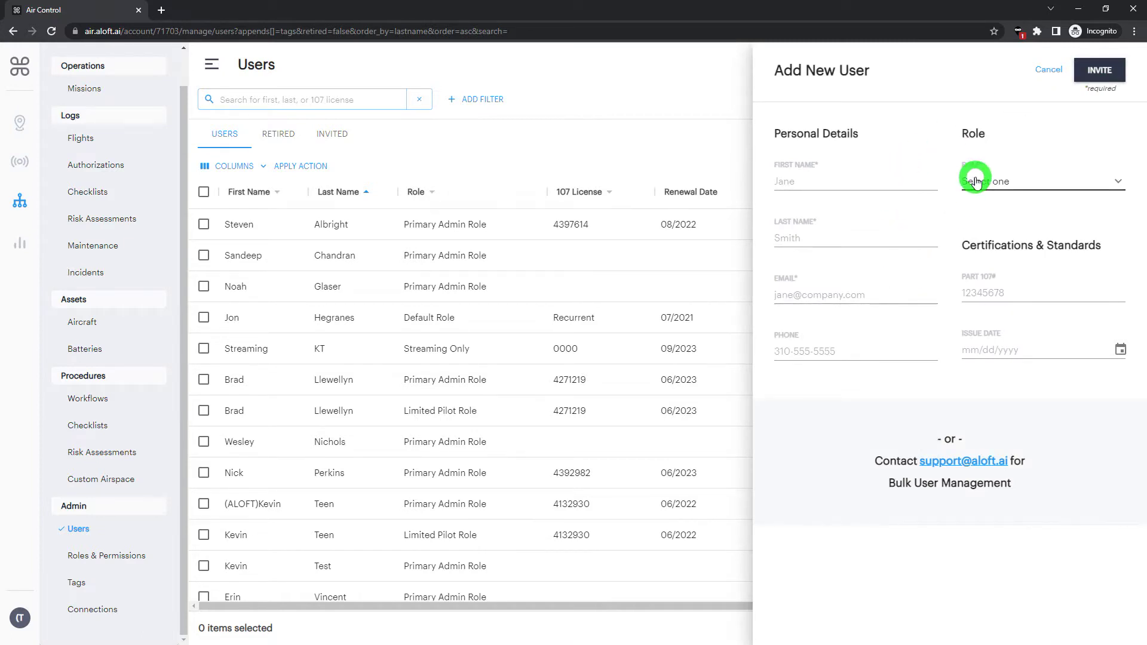
click(1050, 74)
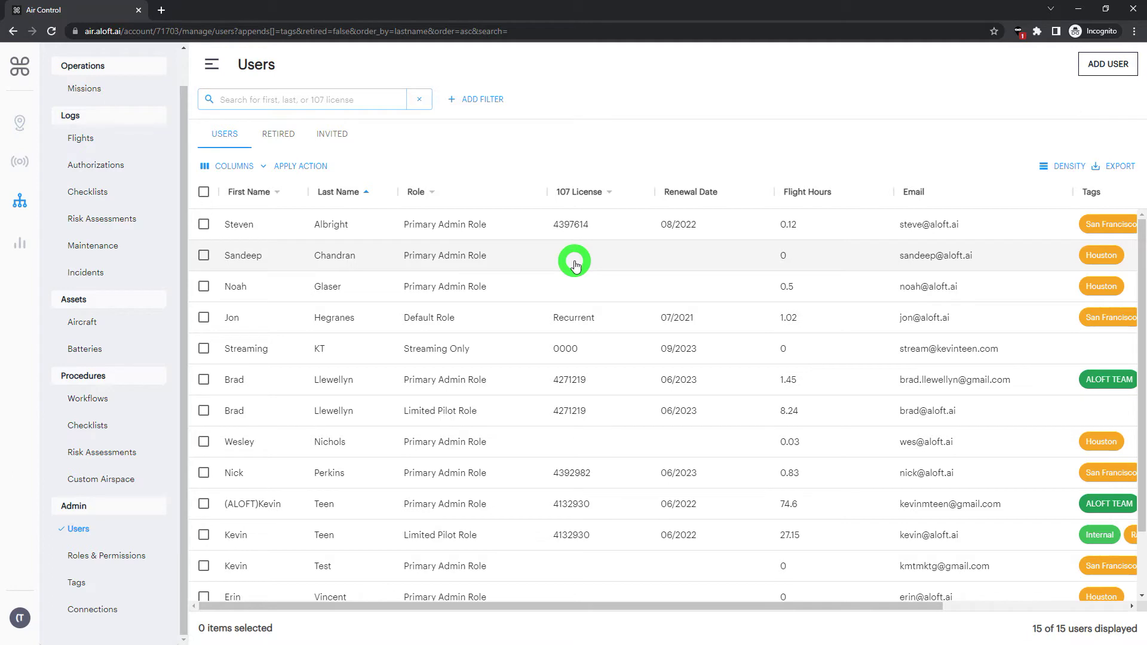
Select the second and third users and review the Retire and Tag bulk actions without applying
click(204, 256)
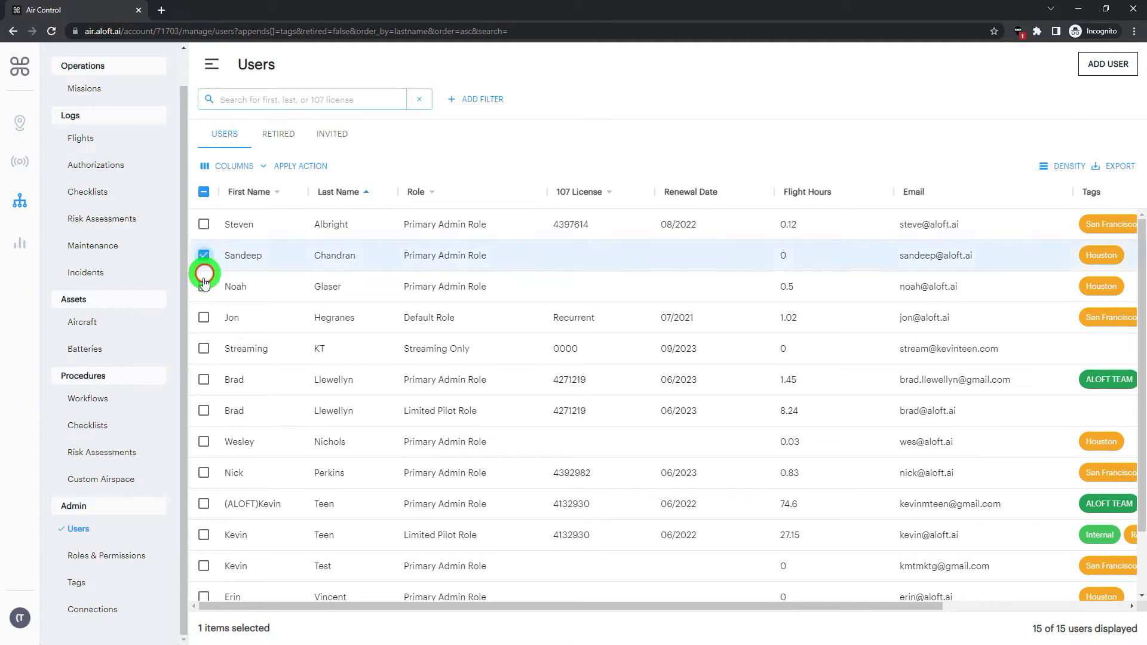
click(204, 286)
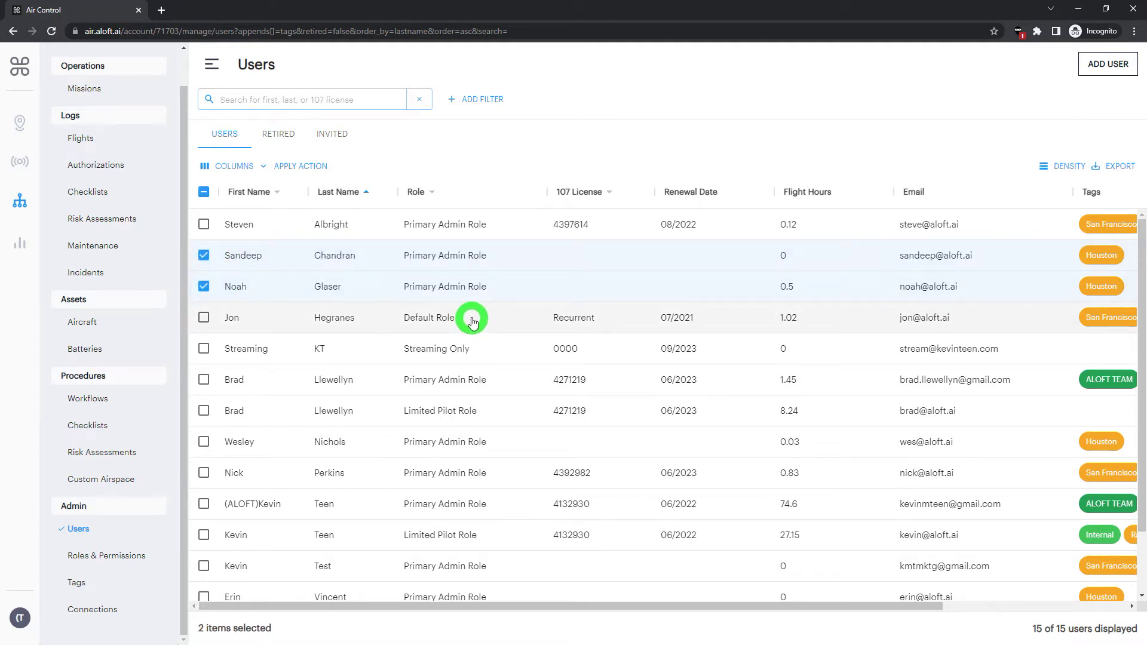
click(305, 170)
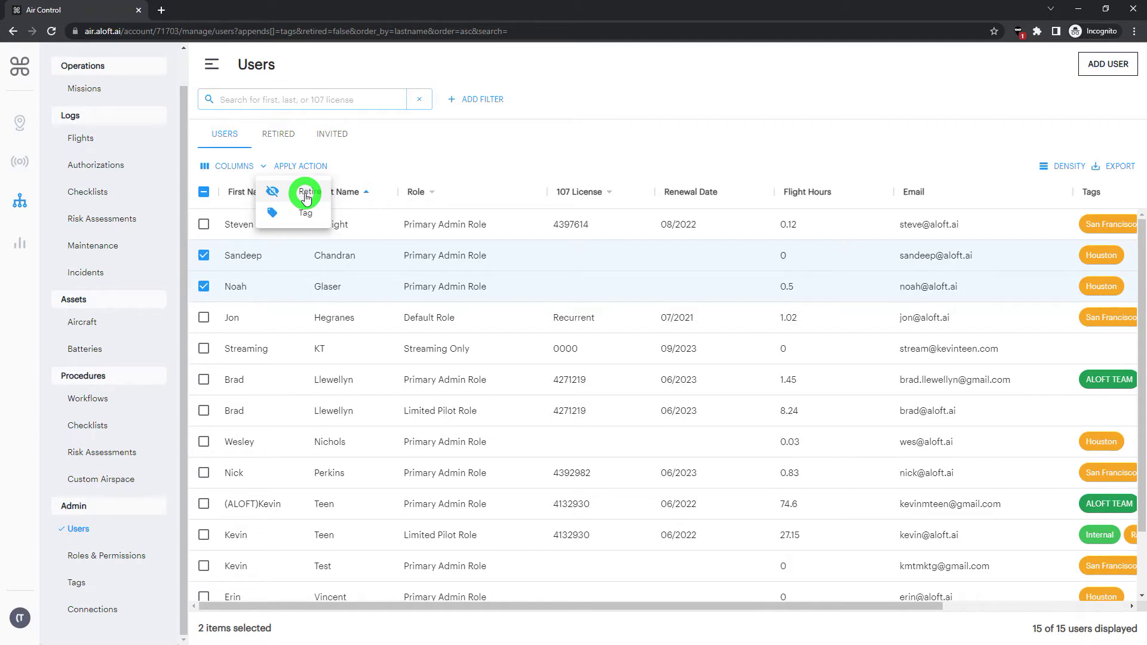
click(442, 200)
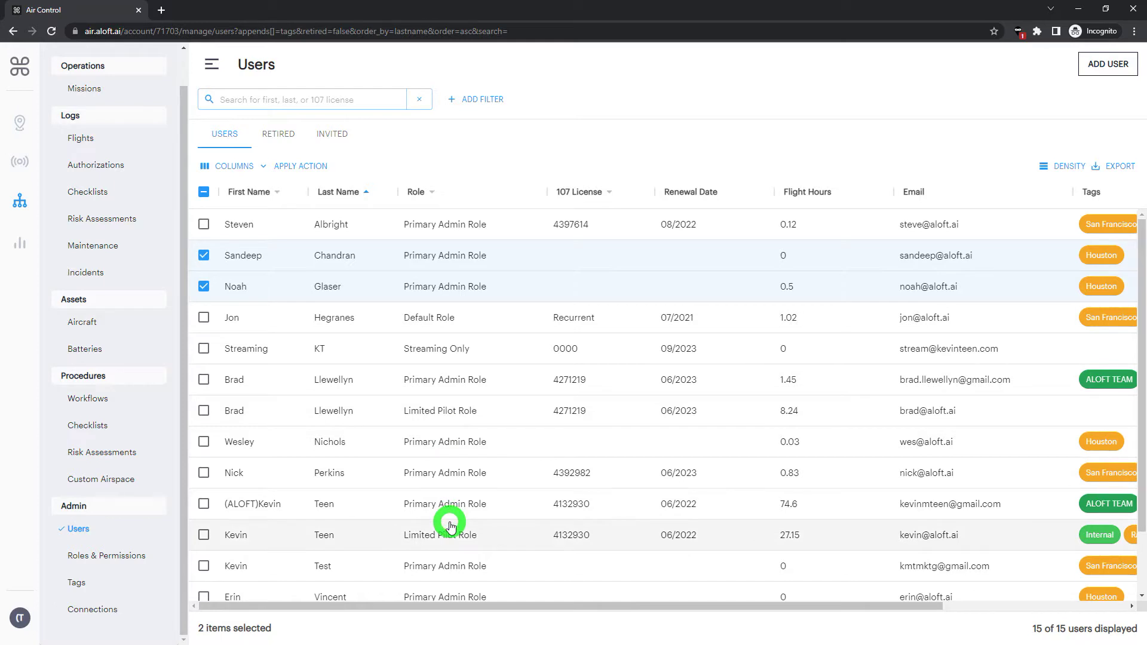
Review the Primary Admin Role's permissions under Roles & Permissions, then close its panel
click(130, 561)
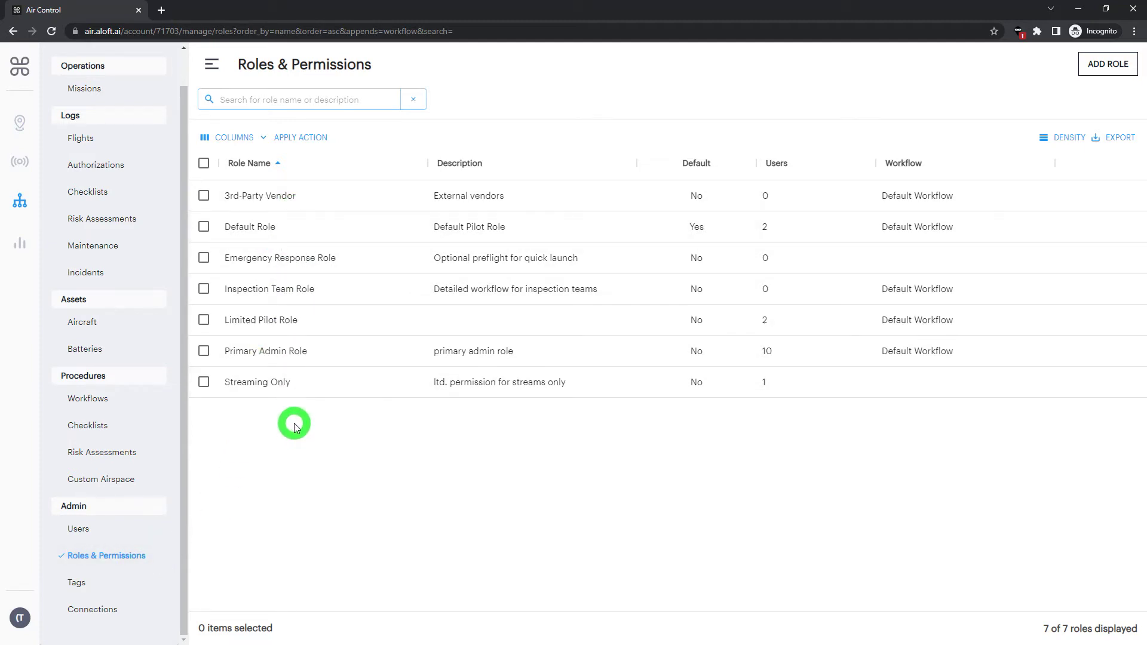
click(299, 355)
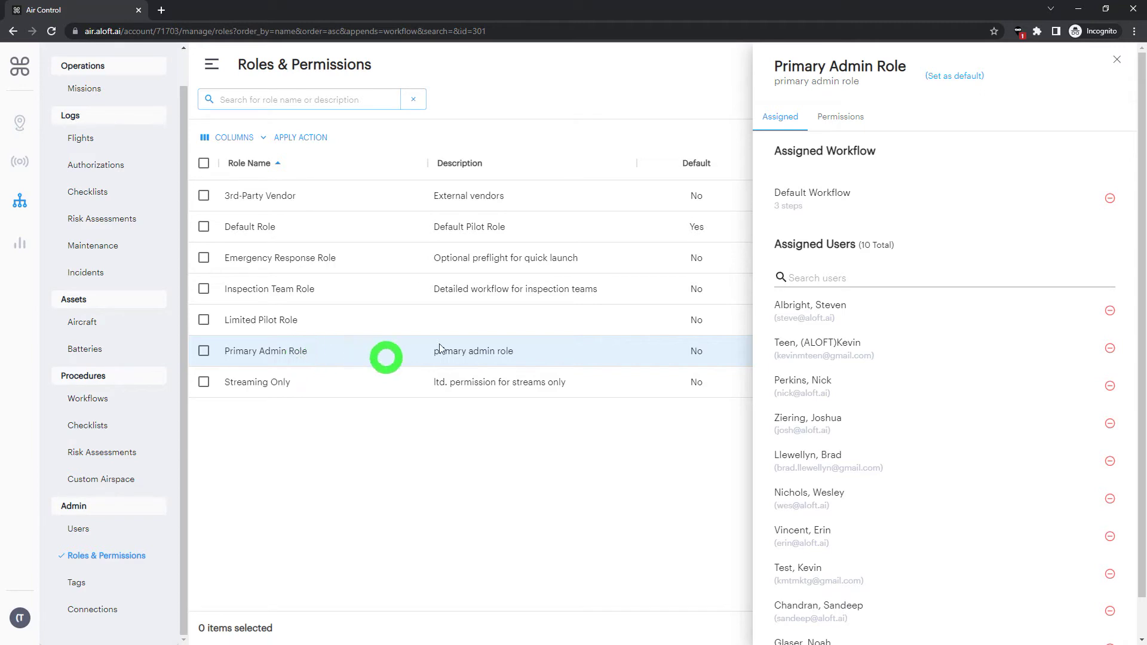
click(841, 117)
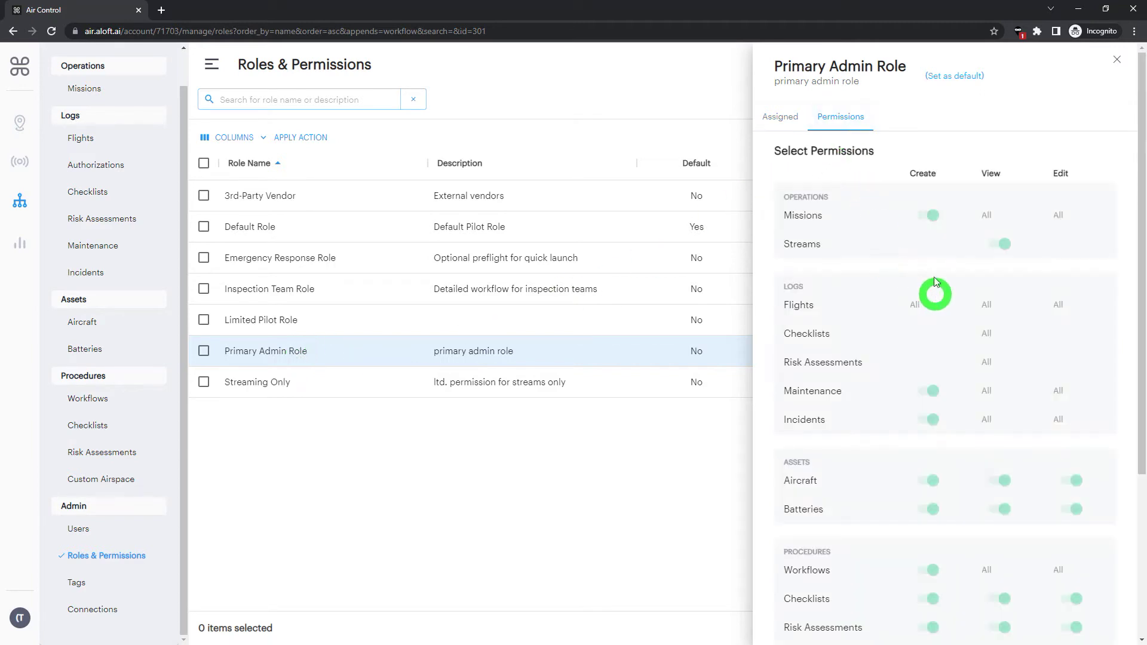
click(929, 218)
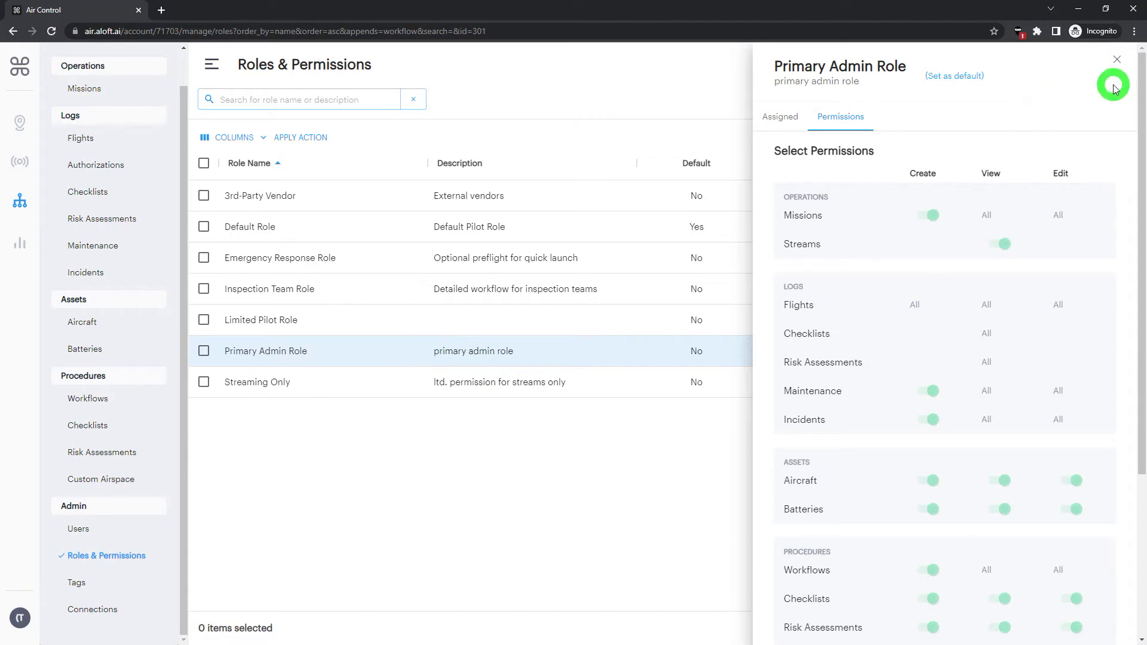
click(1117, 60)
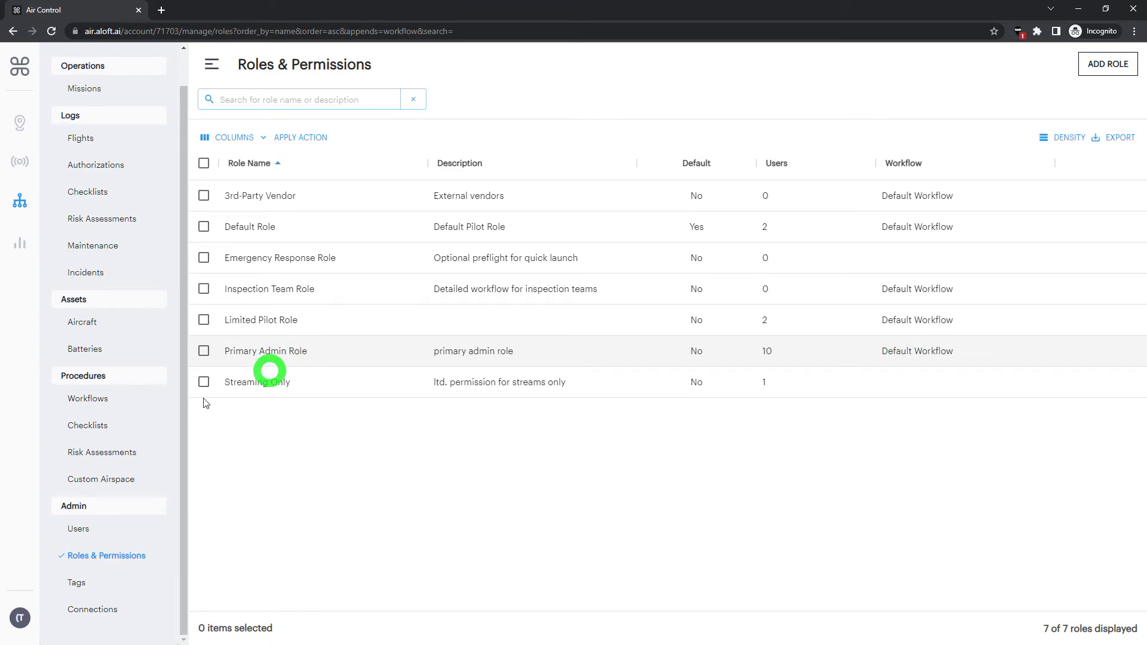
Open Procedures > Workflows to list the four workflows, including Default Workflow v20
click(84, 402)
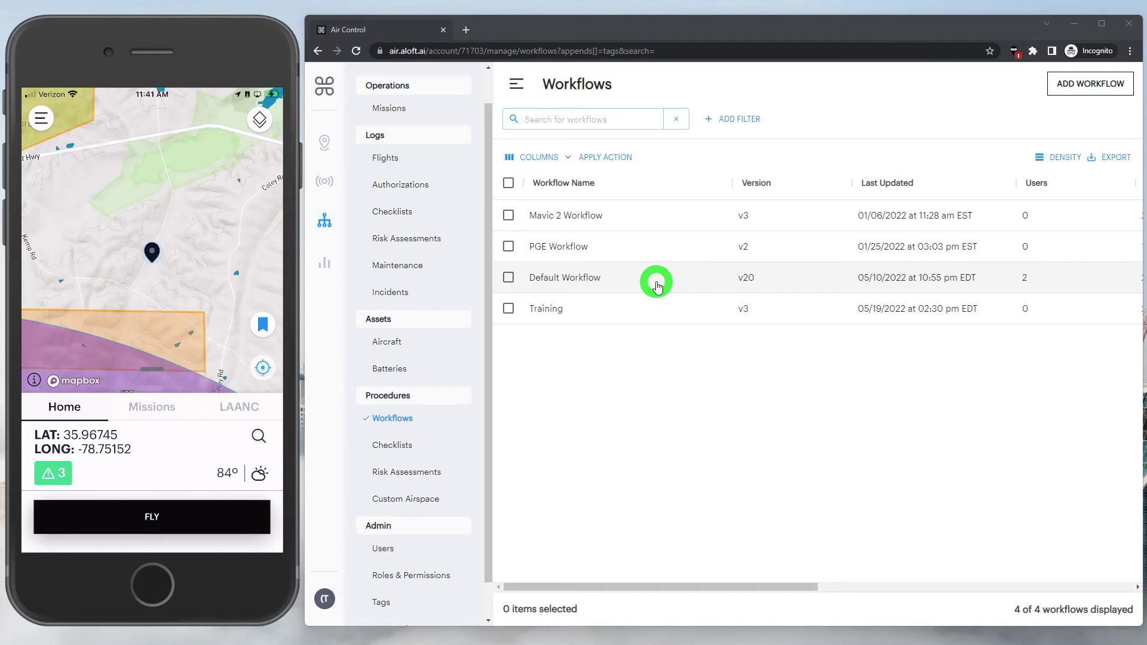
Open Default Workflow to show its three pre-flight steps, Fly stage and post-flight checklist
click(657, 284)
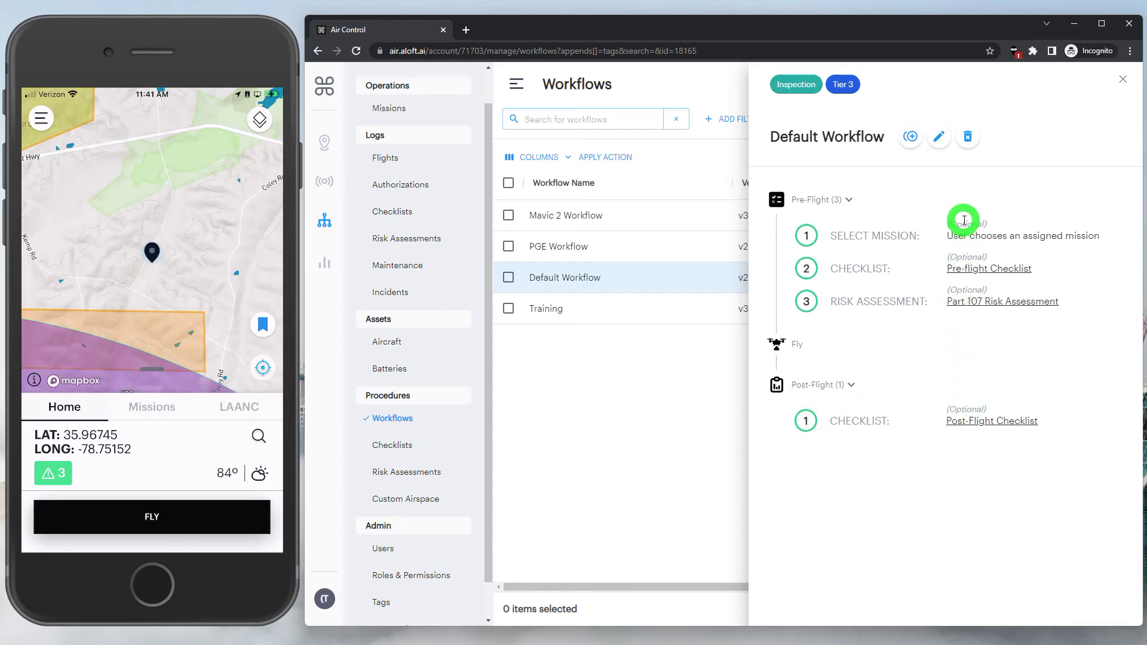
click(938, 137)
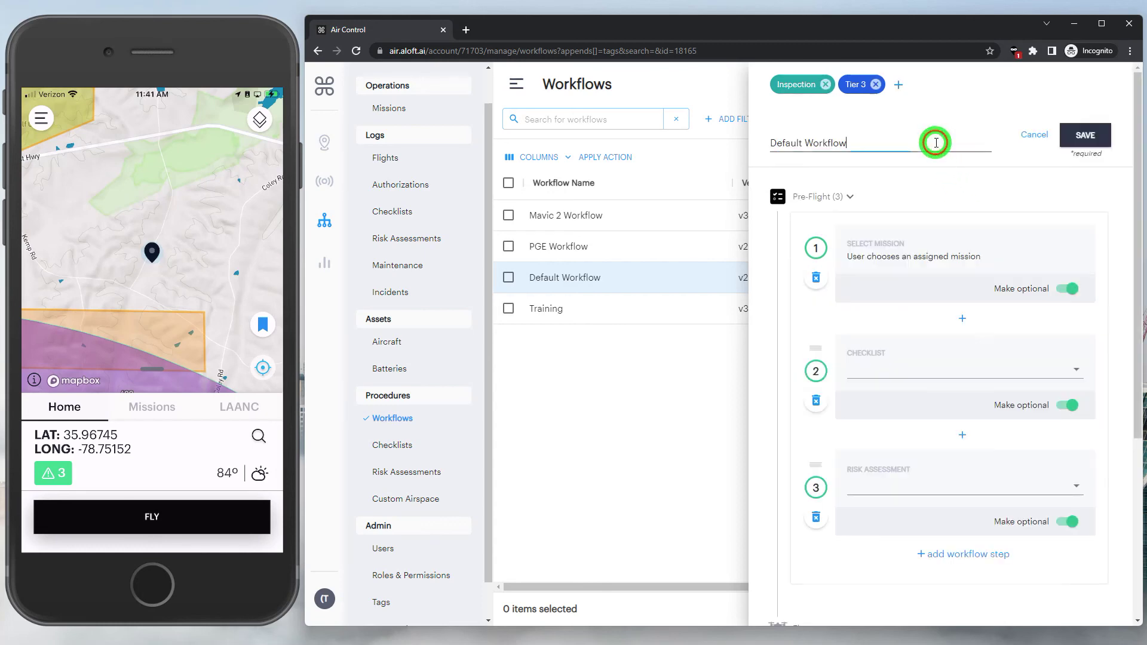
scroll(914, 179, down, 1)
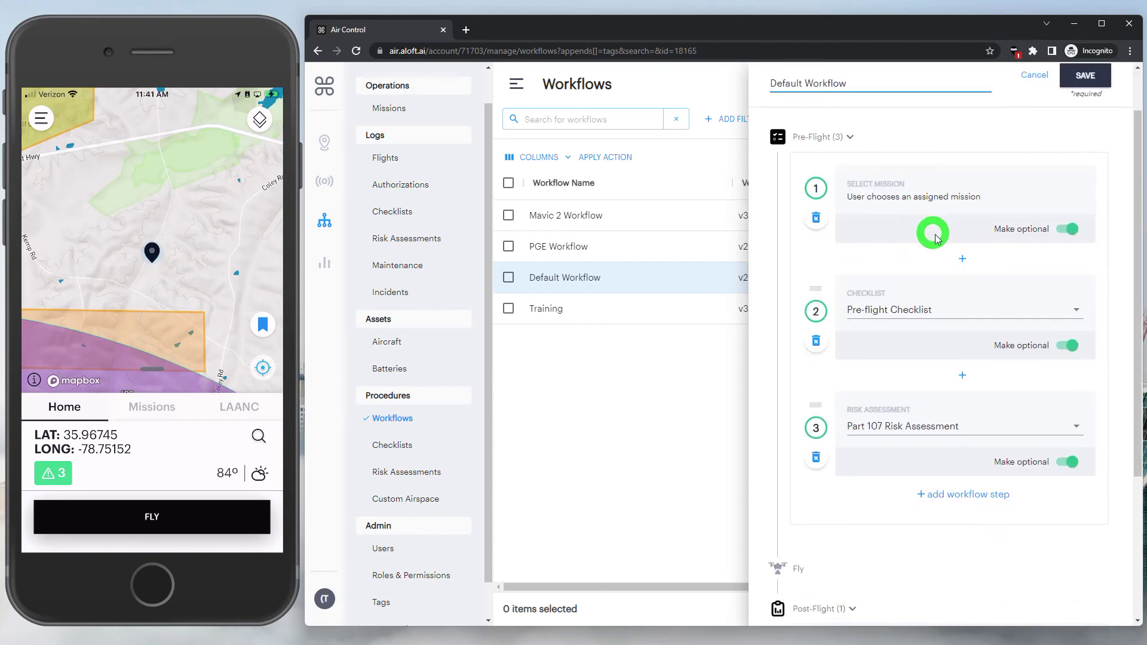
click(962, 263)
click(962, 270)
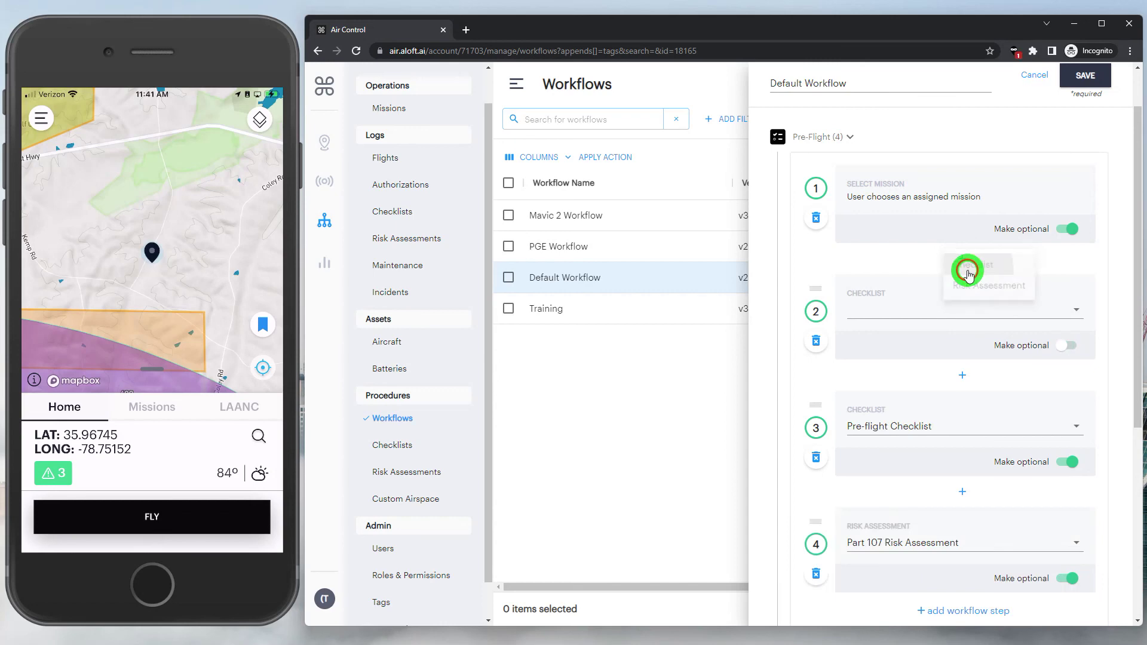
drag(815, 407, 815, 275)
scroll(932, 320, down, 1)
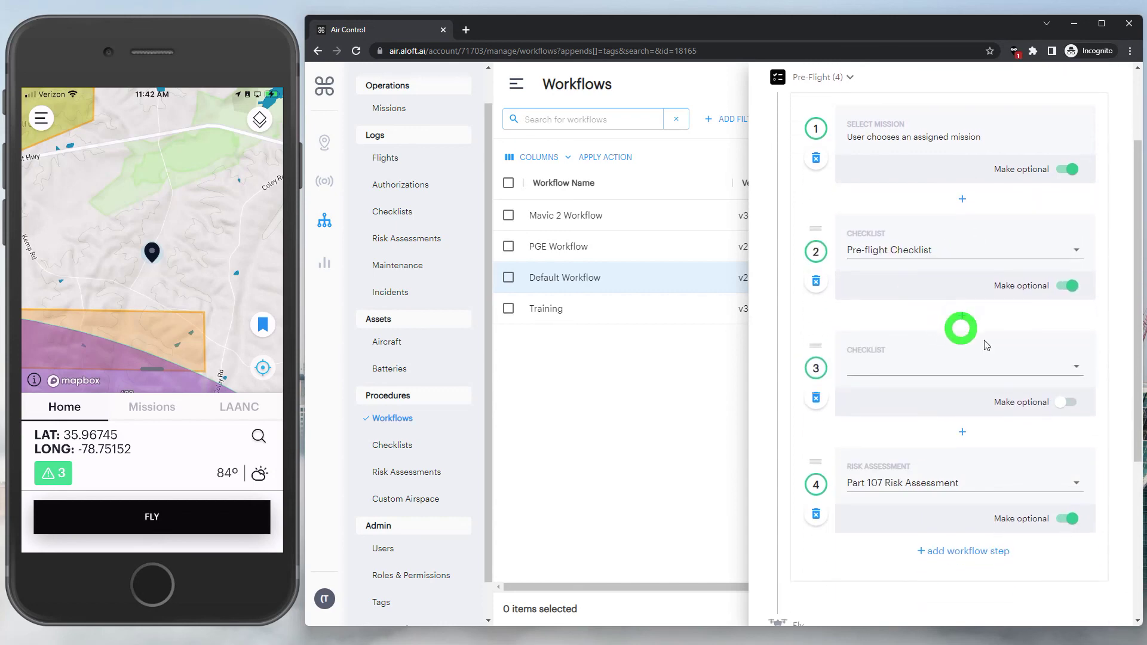
click(1068, 406)
click(1068, 287)
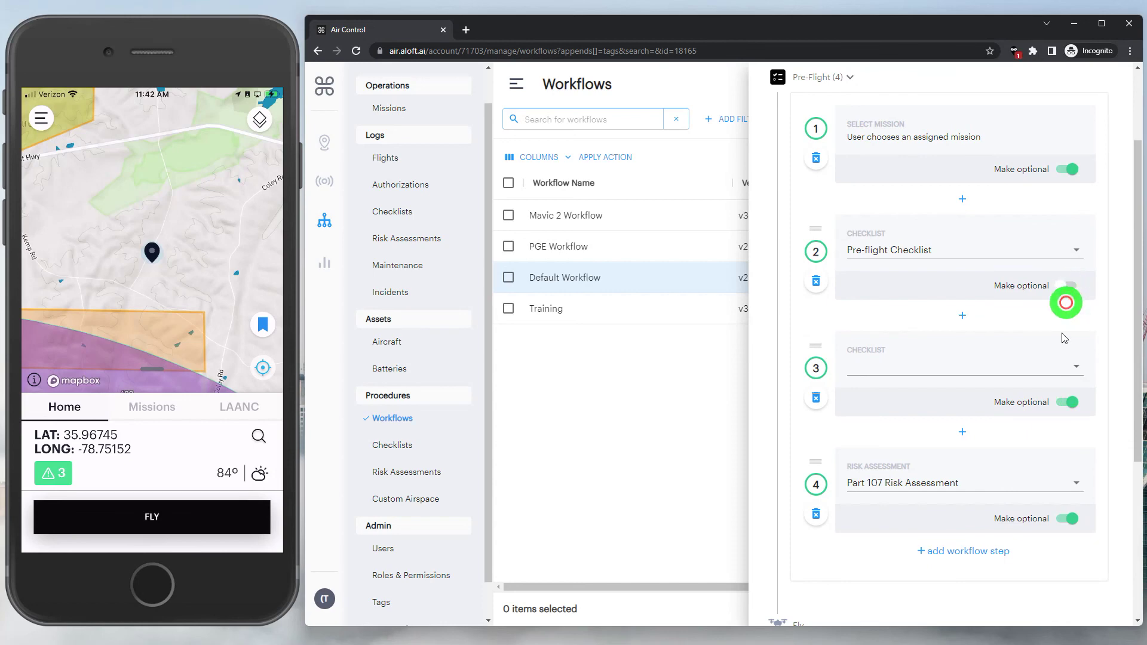
scroll(1065, 412, up, 2)
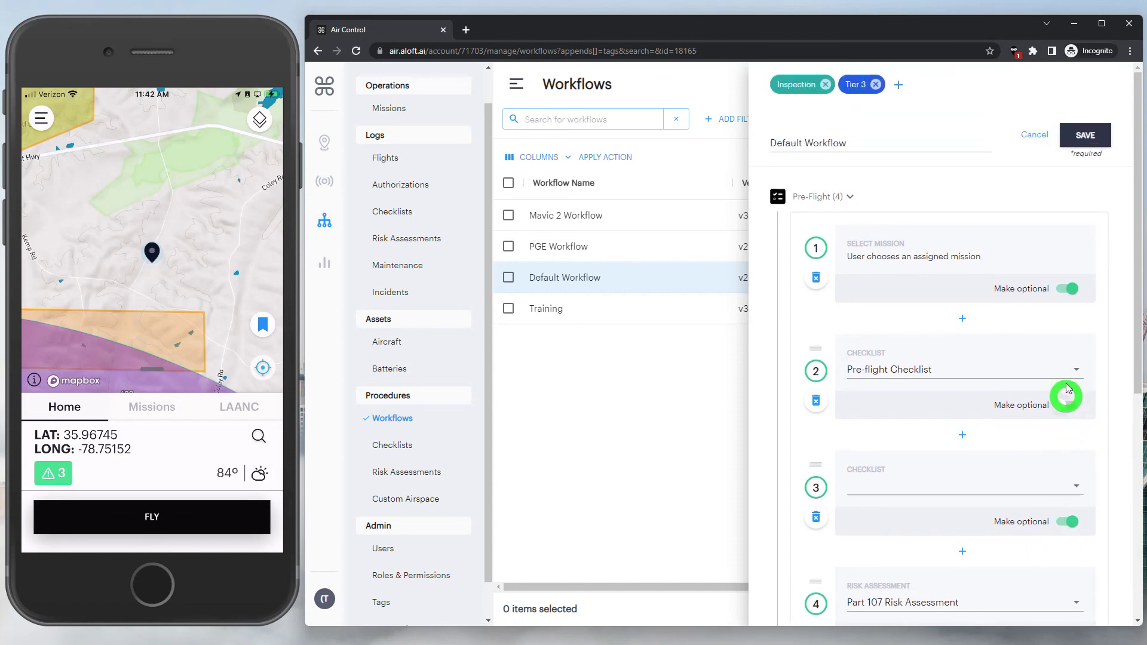
click(1032, 141)
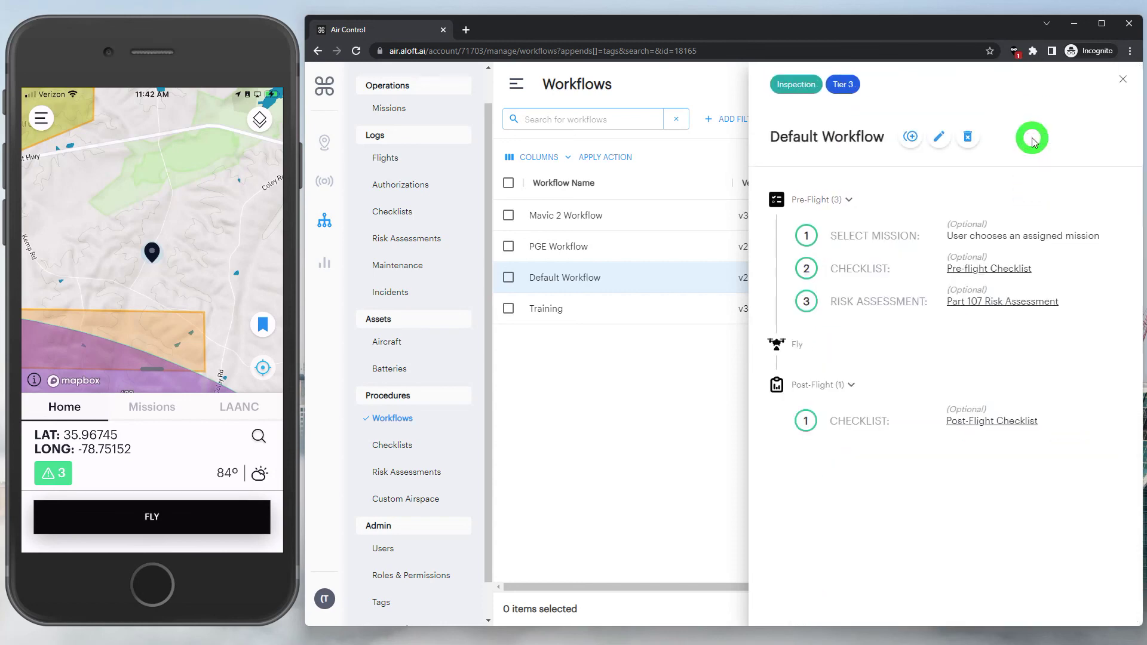